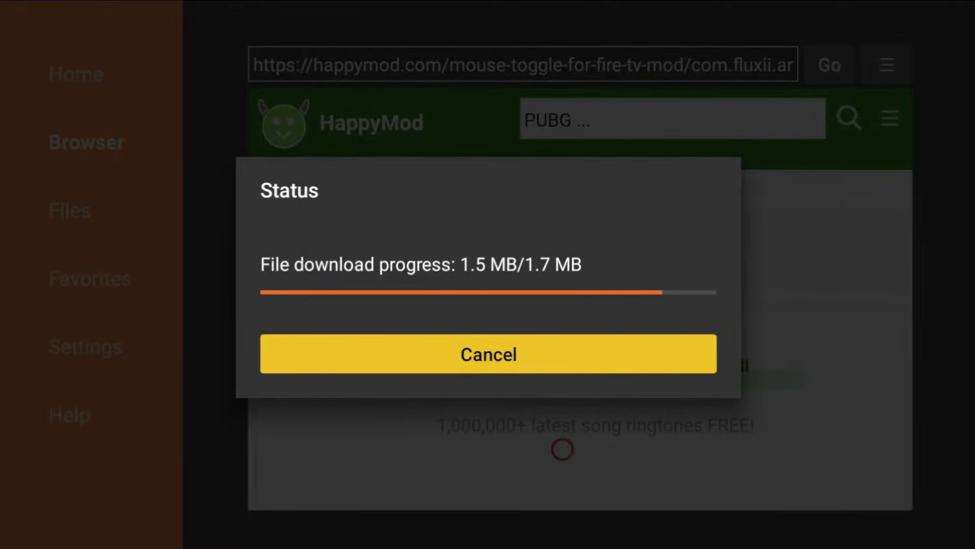
Step: Confirm installation of Mouse Toggle for Fire TV, dismiss the completion prompt, and return Home
key(Return)
key(Return)
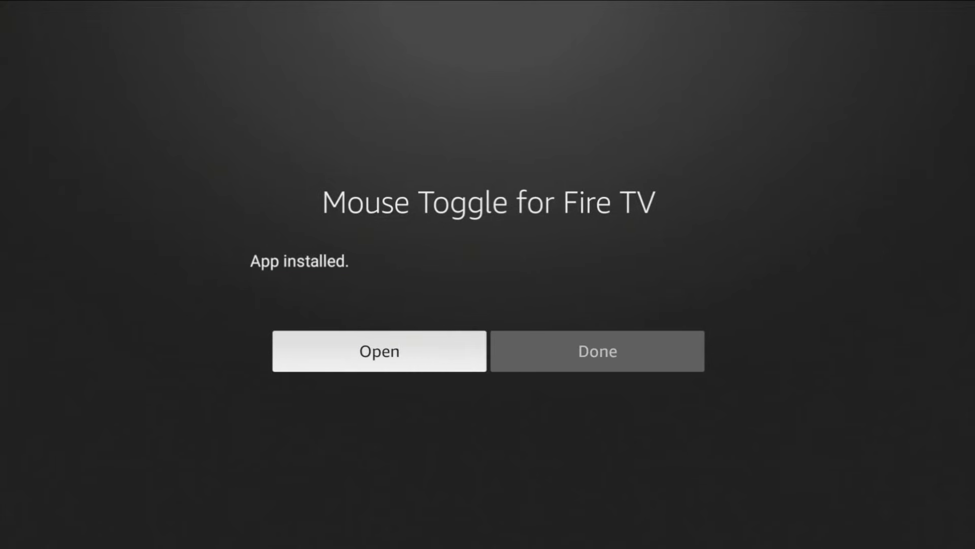
key(Right)
key(Return)
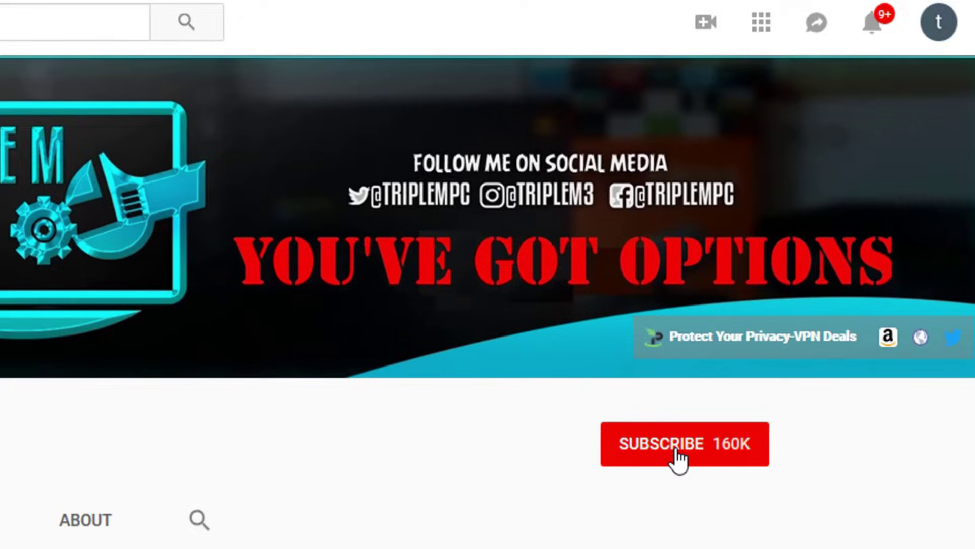
click(676, 457)
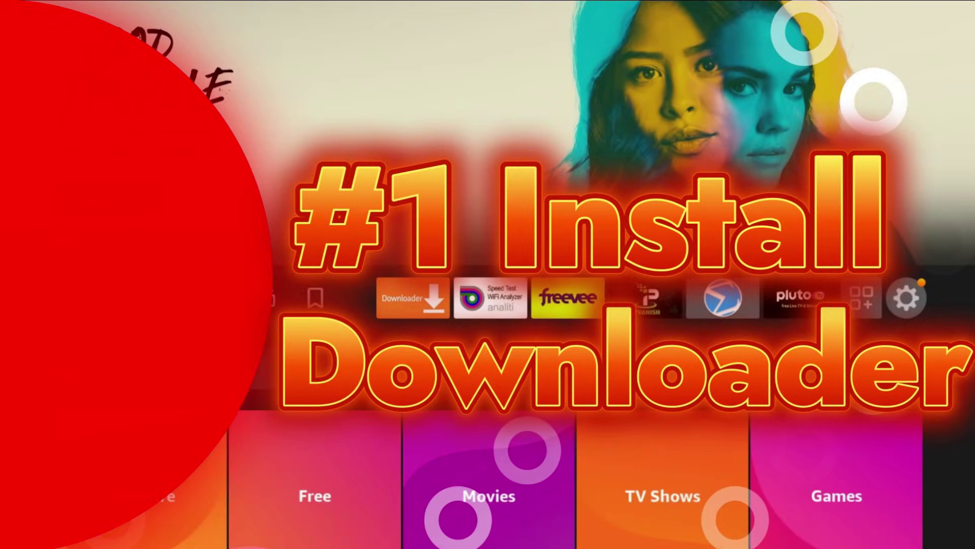
key(Down)
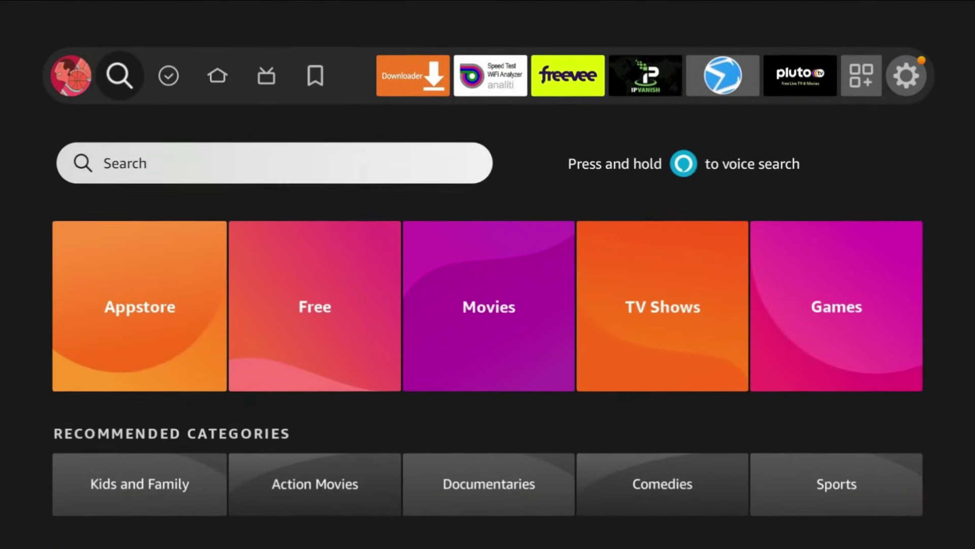
key(Return)
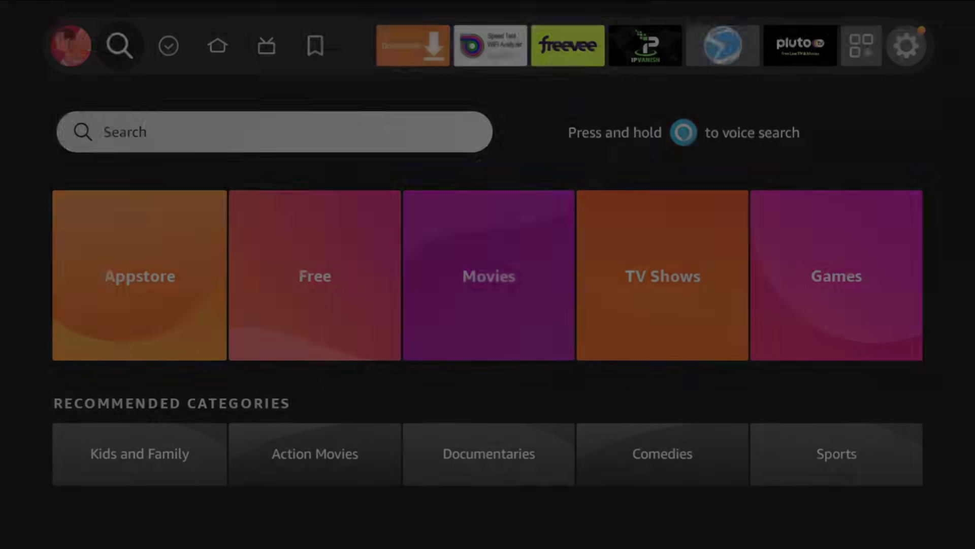
key(Right)
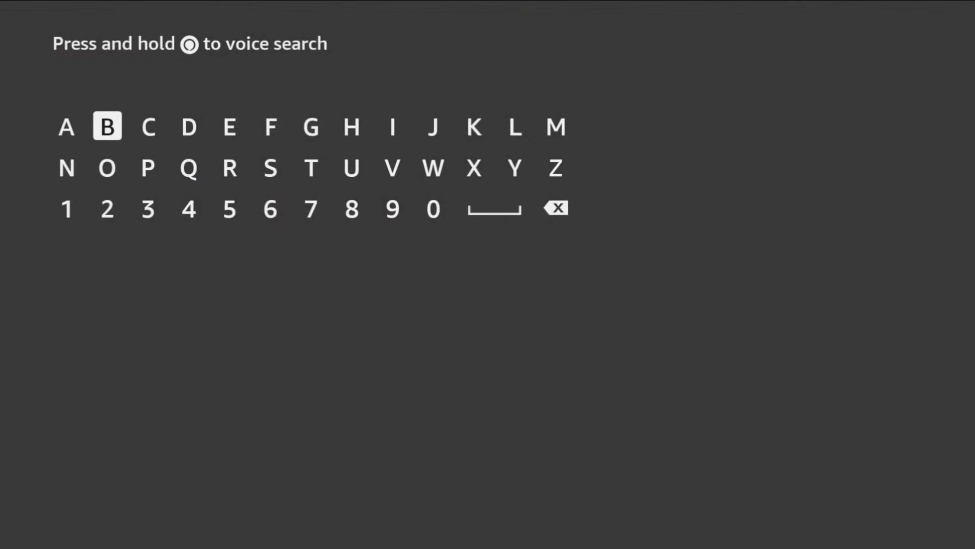
key(Down)
key(Right)
key(Up)
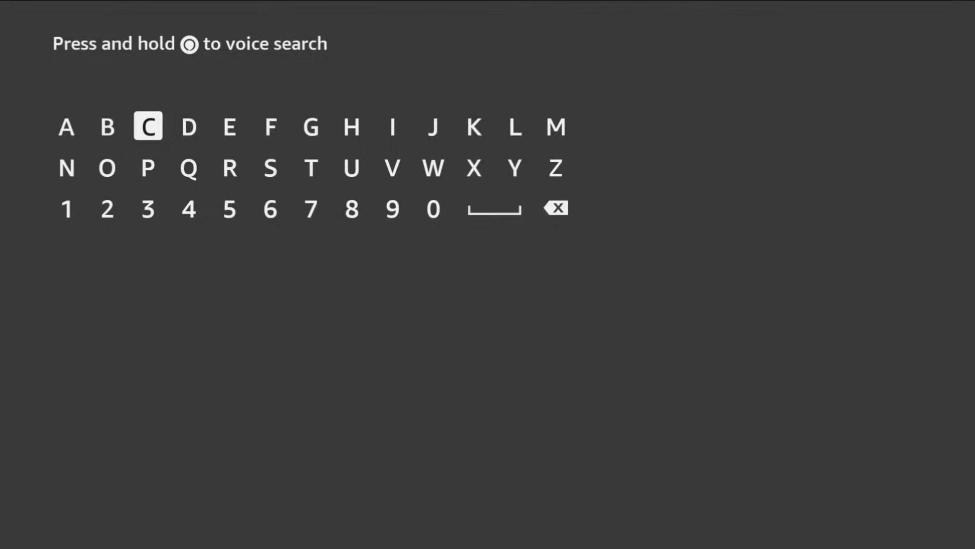
key(Right)
key(Right)
key(Down)
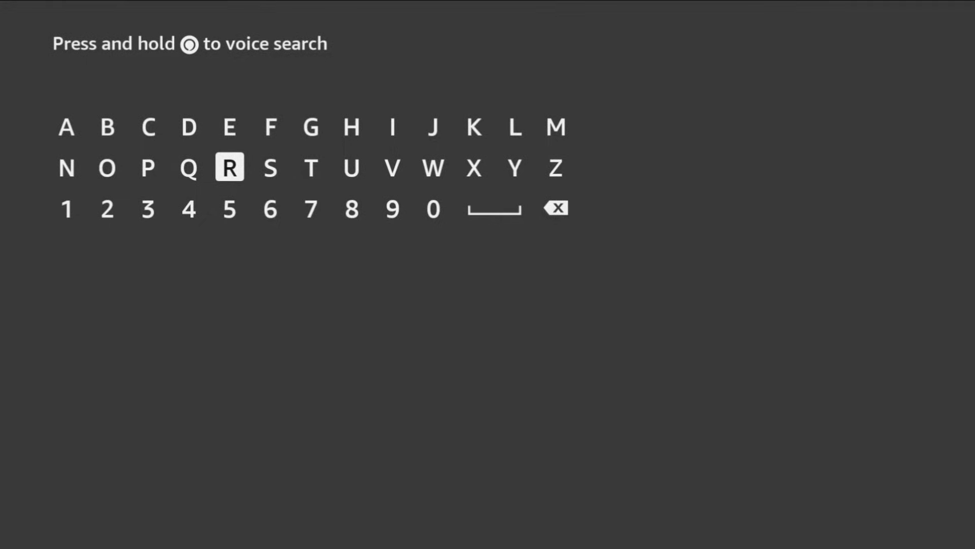
key(XF86AudioMic)
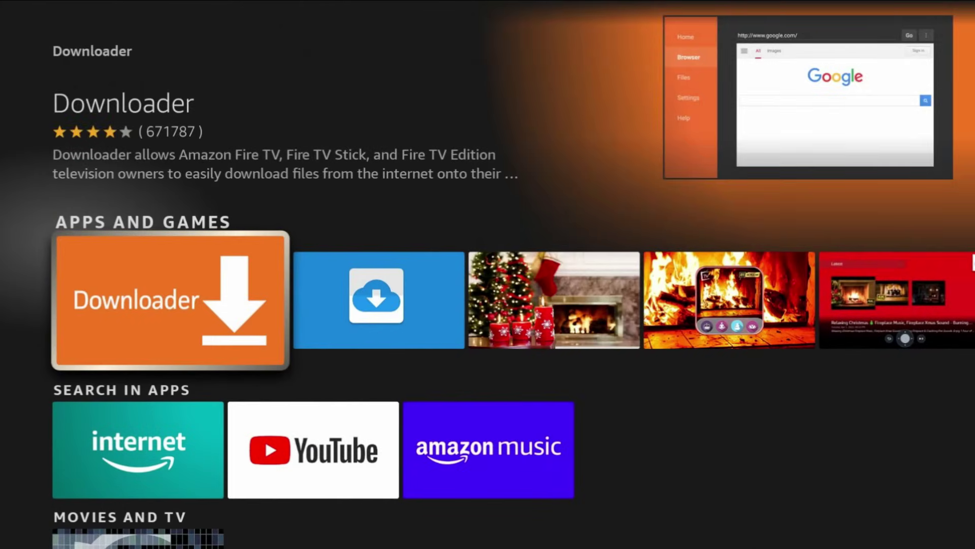
key(Home)
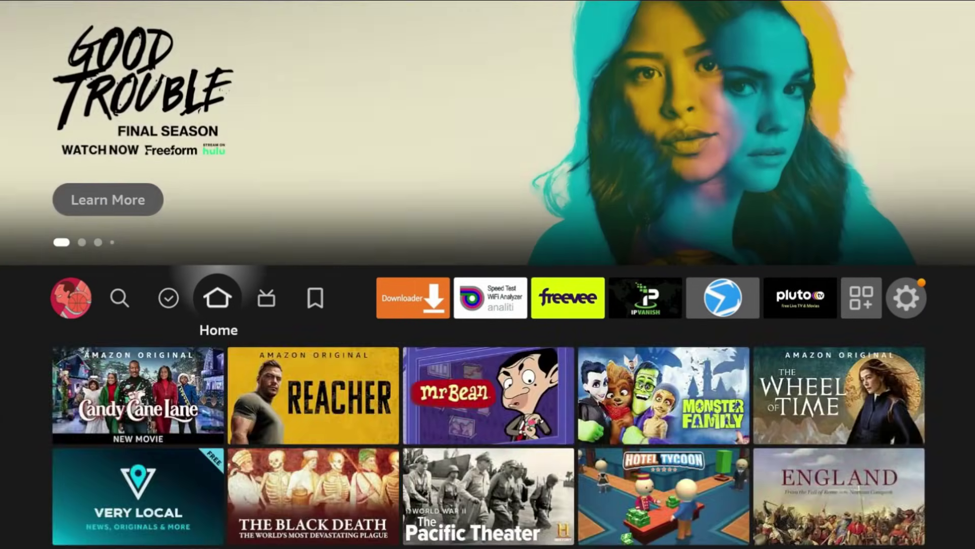
Step: Move focus along the home app row past Downloader toward the Settings gear
key(Left)
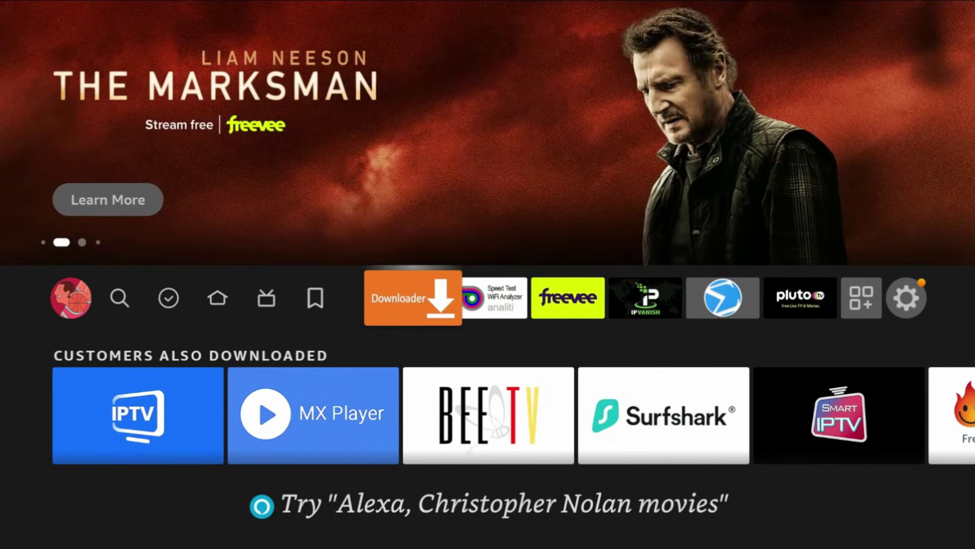
key(Right)
key(Right)
key(Right)
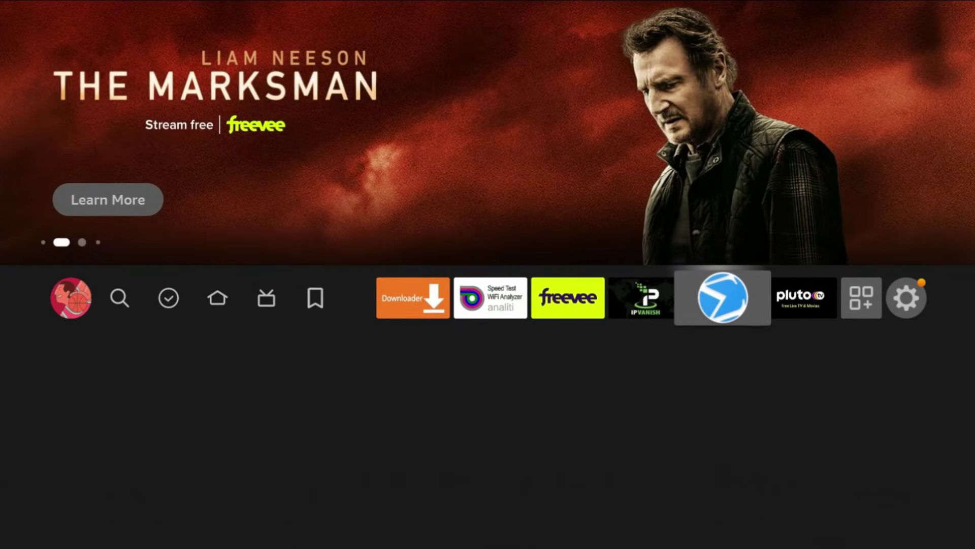
key(Right)
key(Right)
key(Right)
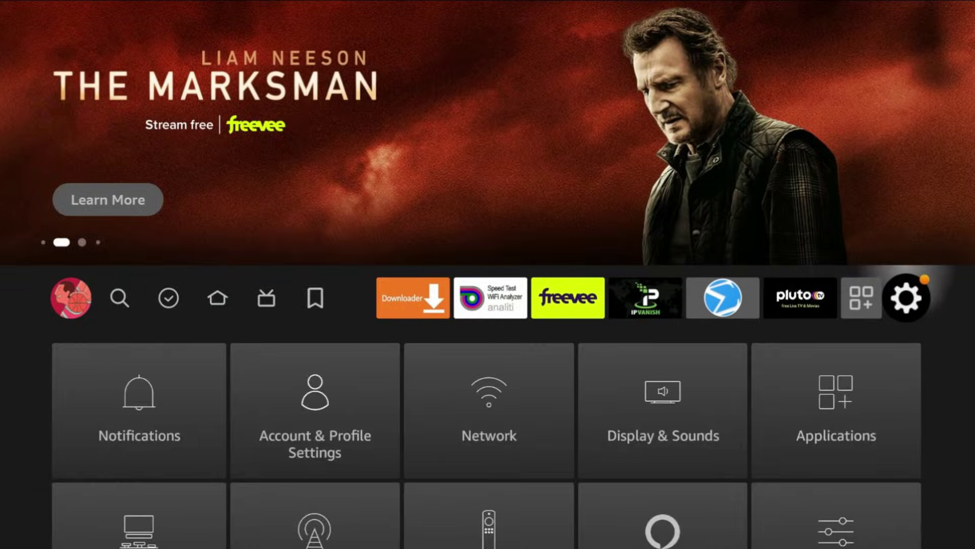
Step: Open My Fire TV settings, browse its entries, and leave focus on About
key(Down)
key(Down)
key(Down)
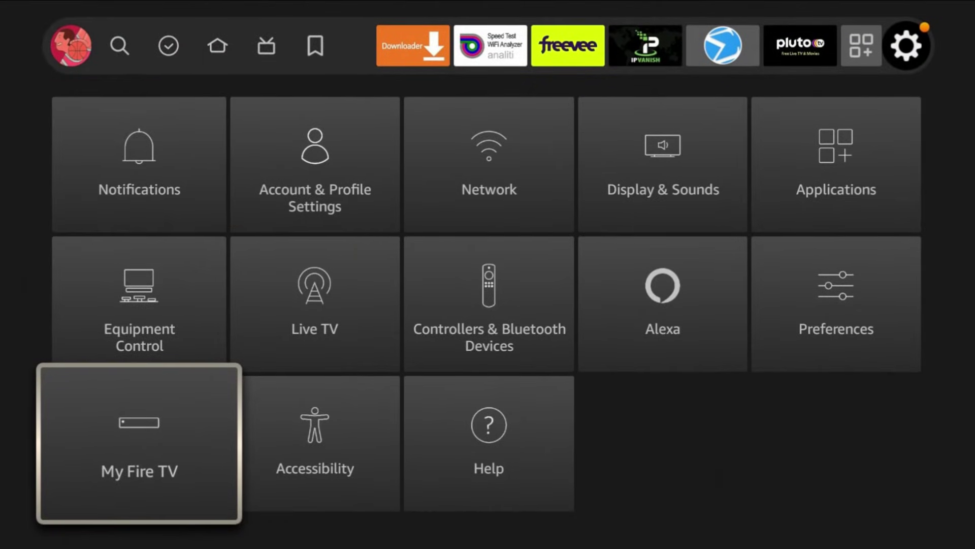
key(Return)
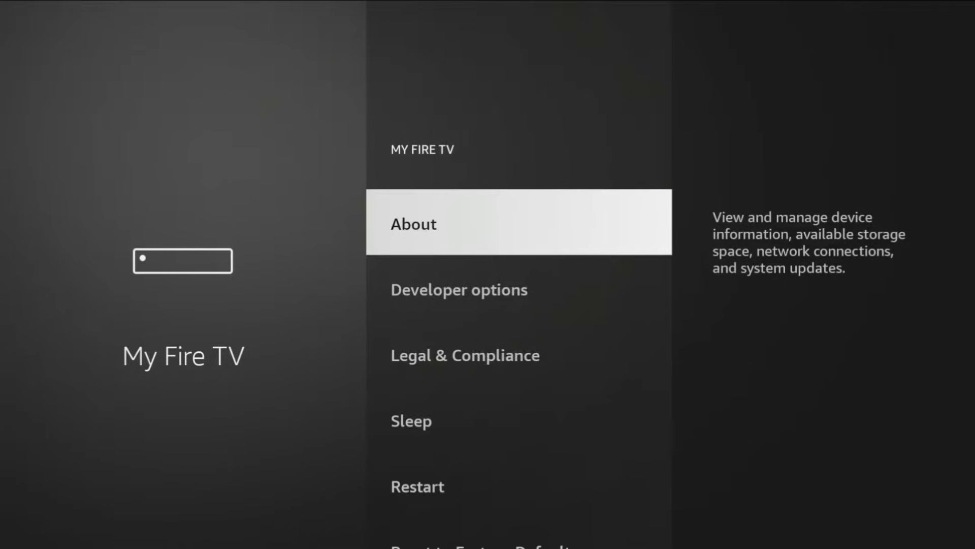
key(Down)
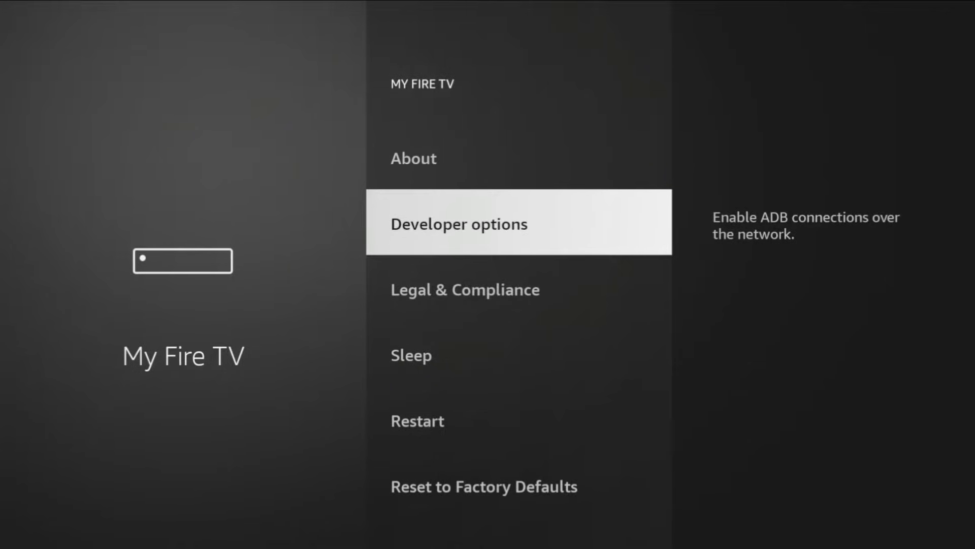
key(Up)
key(Down)
key(Up)
key(Down)
key(Down)
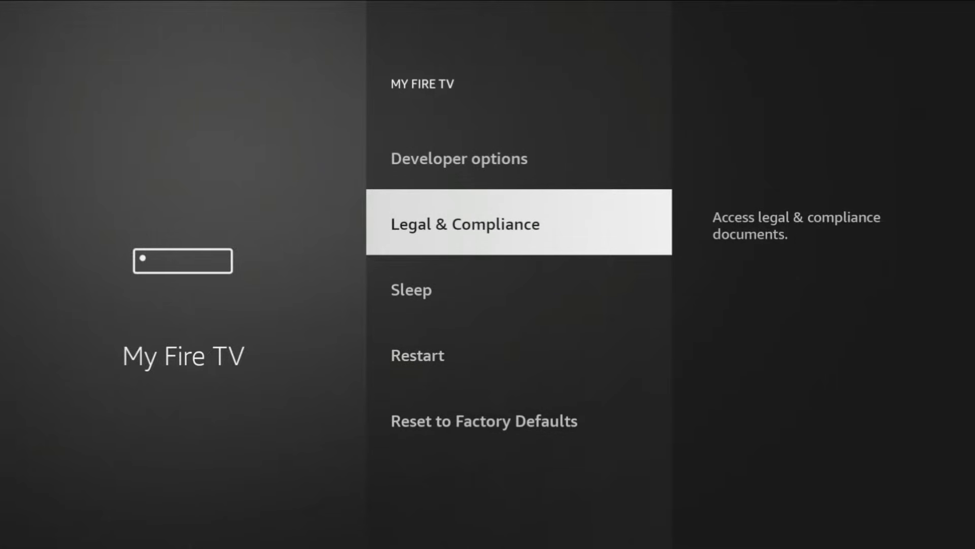
key(Down)
key(Down)
key(Up)
key(Up)
key(Up)
key(Up)
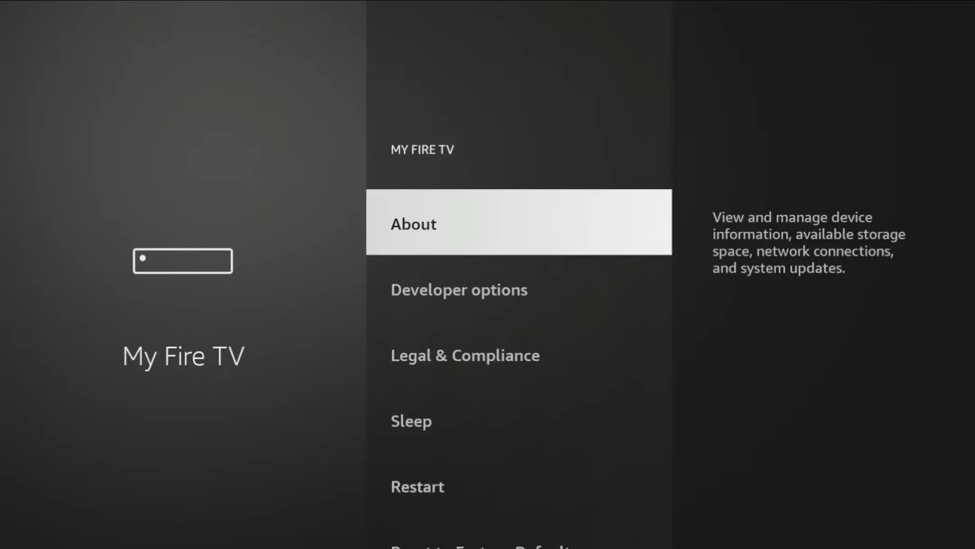
Step: Open About and select Fire TV Stick 4K Max repeatedly until the developer-mode toast appears
key(Return)
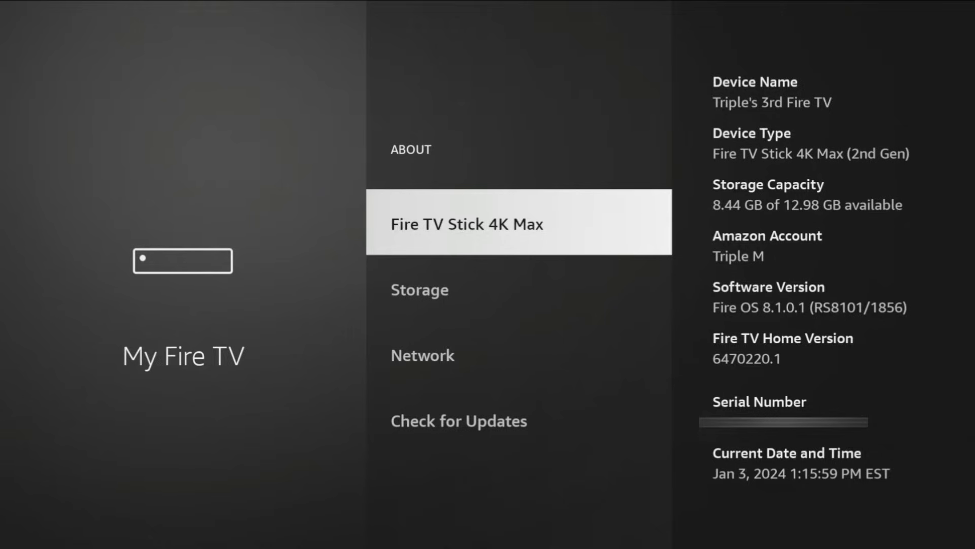
key(Return)
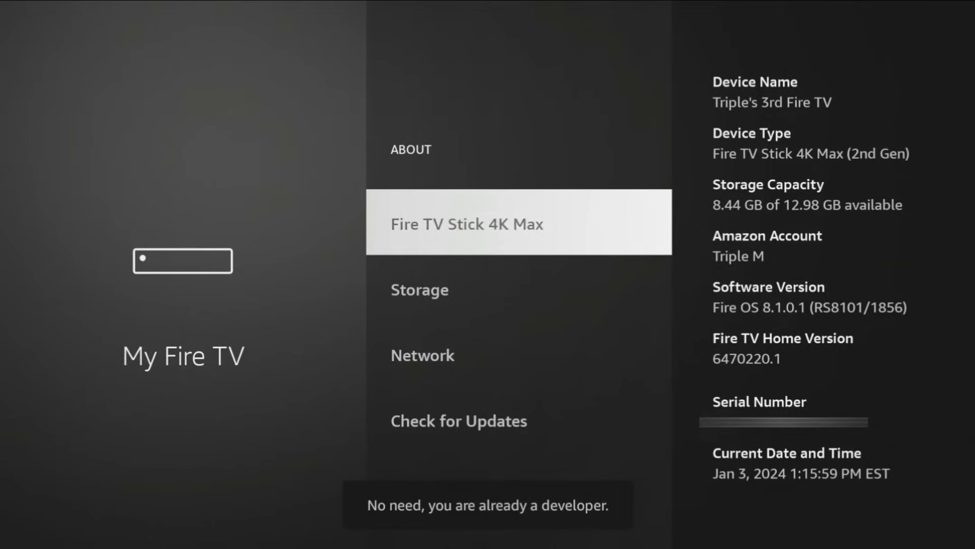
key(Return)
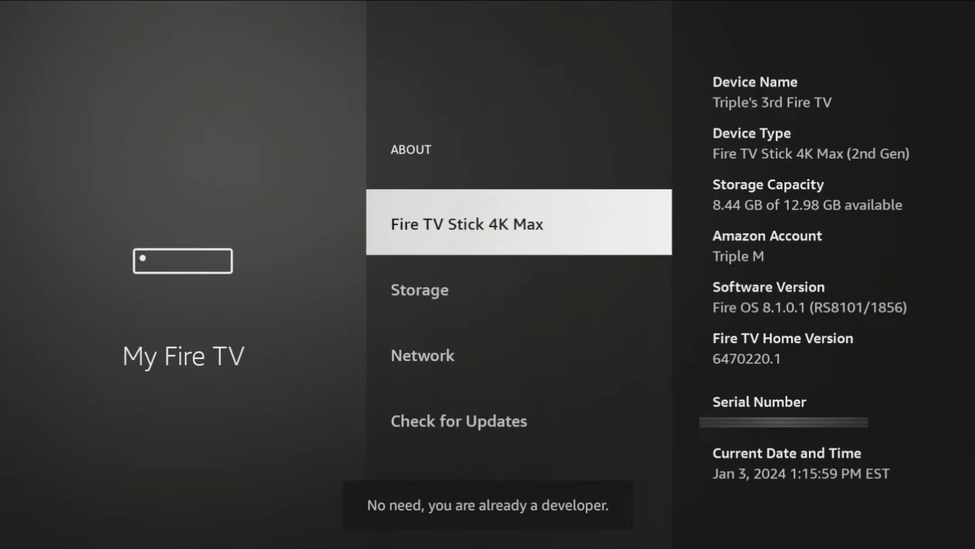
key(Return)
Step: Go back and open Developer options, then the Install Unknown Apps list
key(Escape)
key(Down)
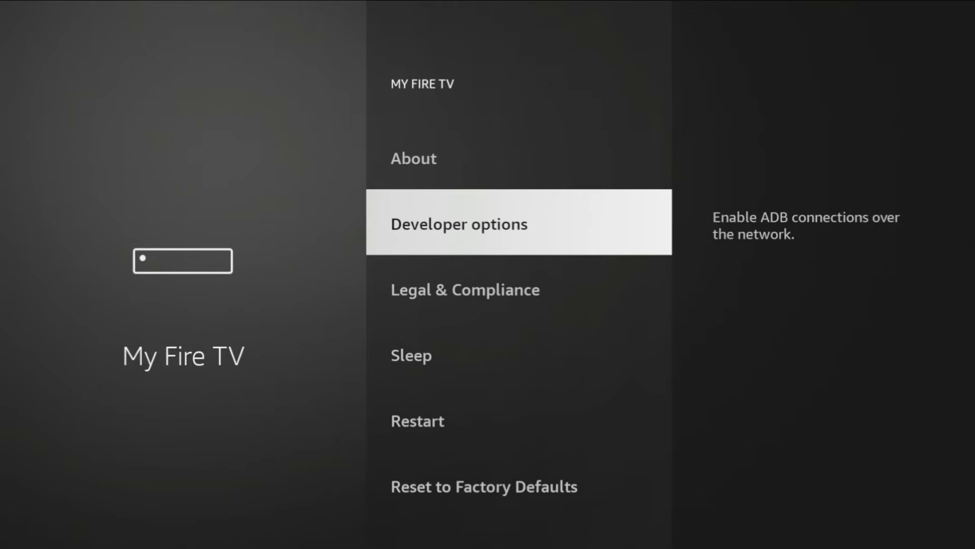
key(Return)
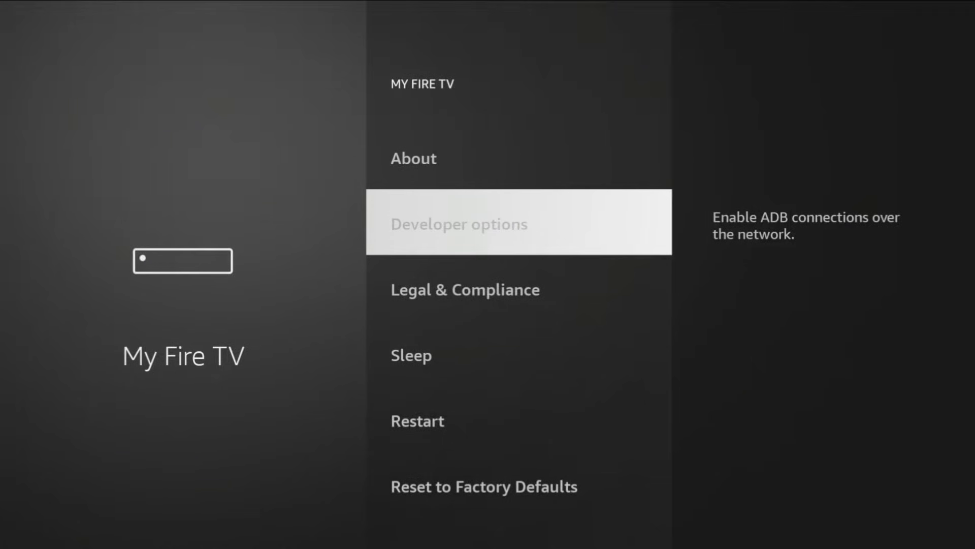
key(Down)
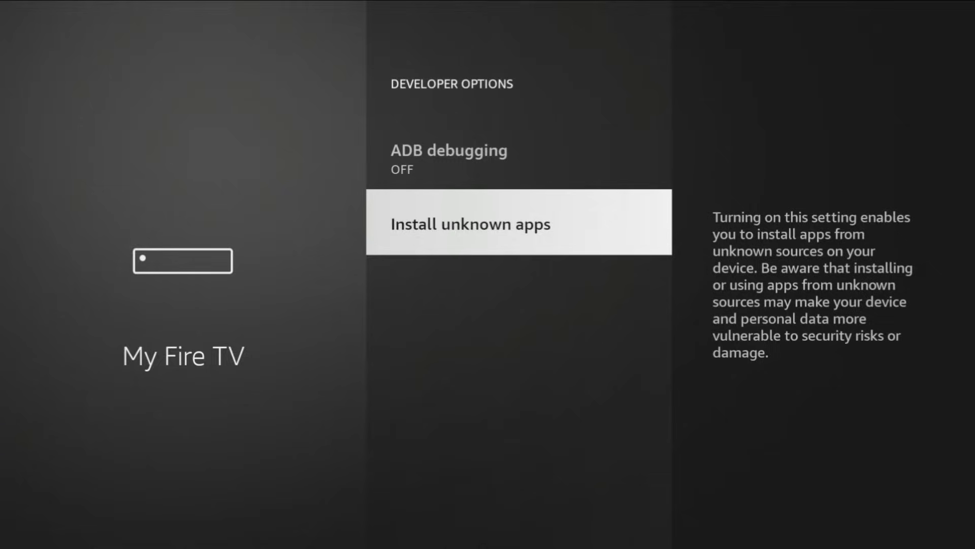
key(Return)
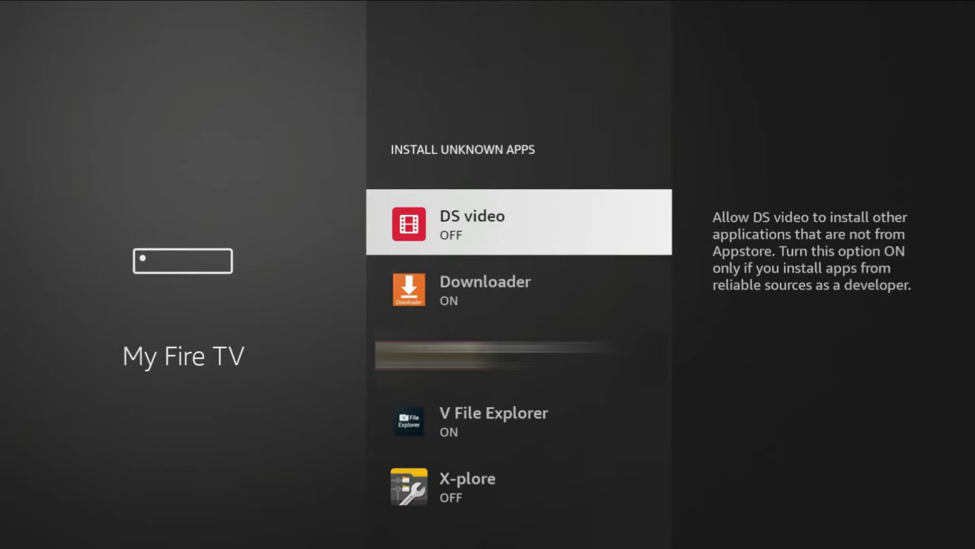
Step: Switch Downloader's install-unknown-apps permission off and back on
key(Down)
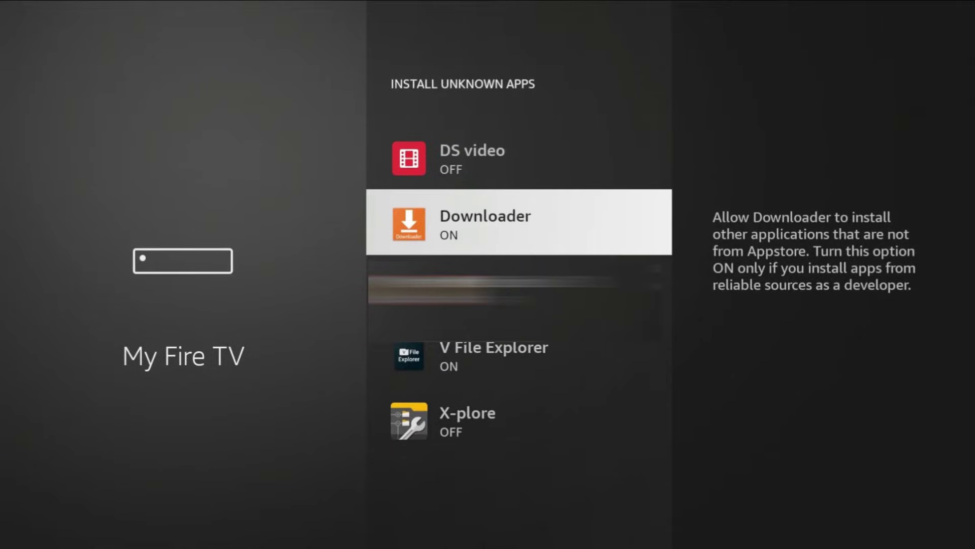
key(Return)
key(Return)
Step: Return to the Fire TV home screen and launch Downloader
key(Home)
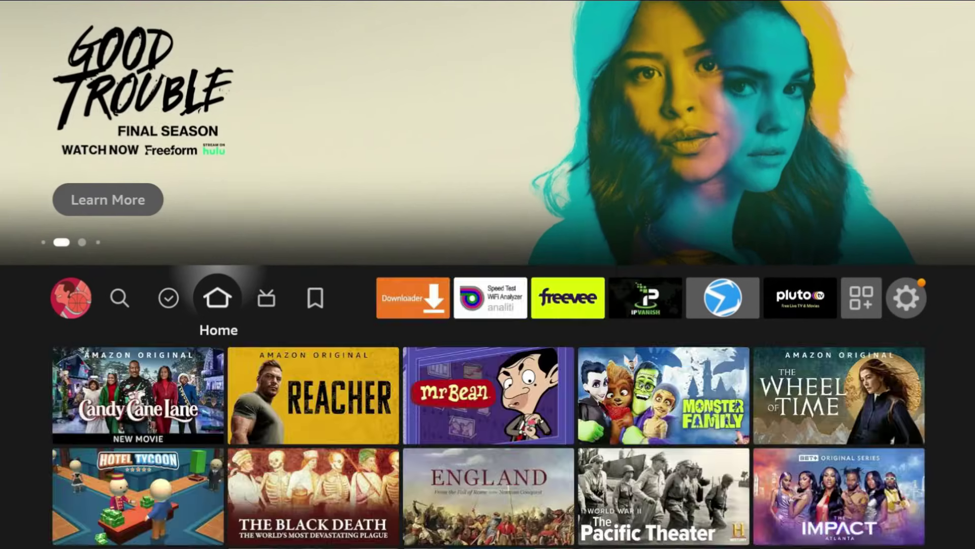
key(Right)
key(Right)
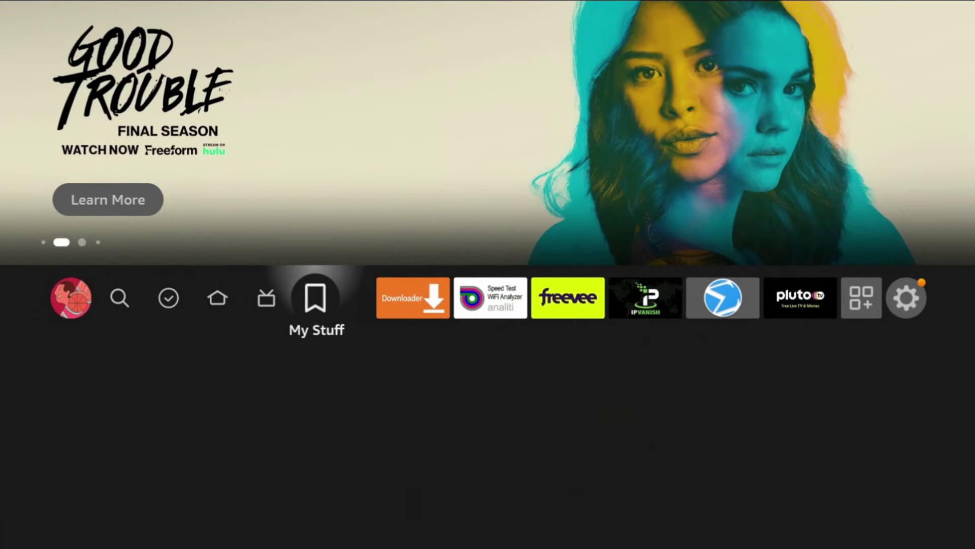
key(Right)
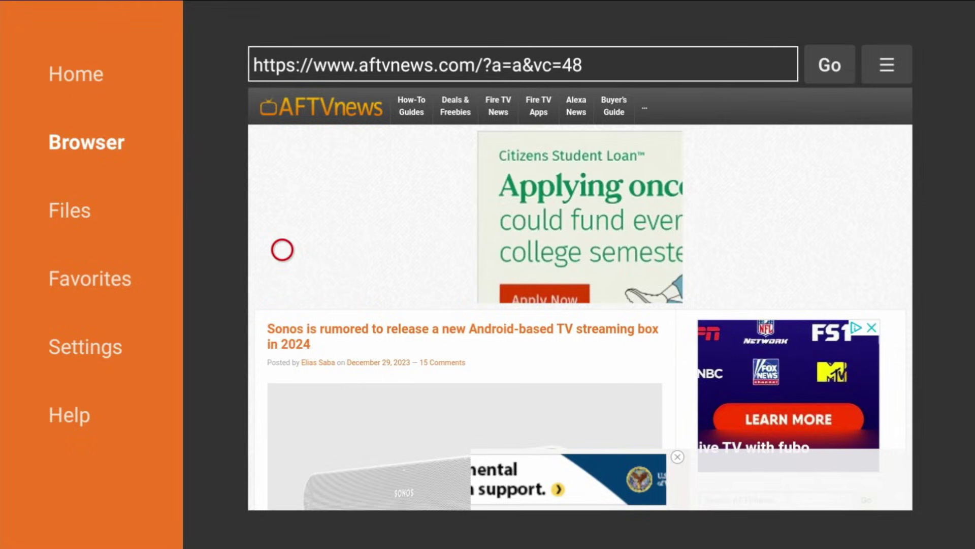
Step: Select Home in Downloader's sidebar and move focus to the URL field
key(Left)
key(Return)
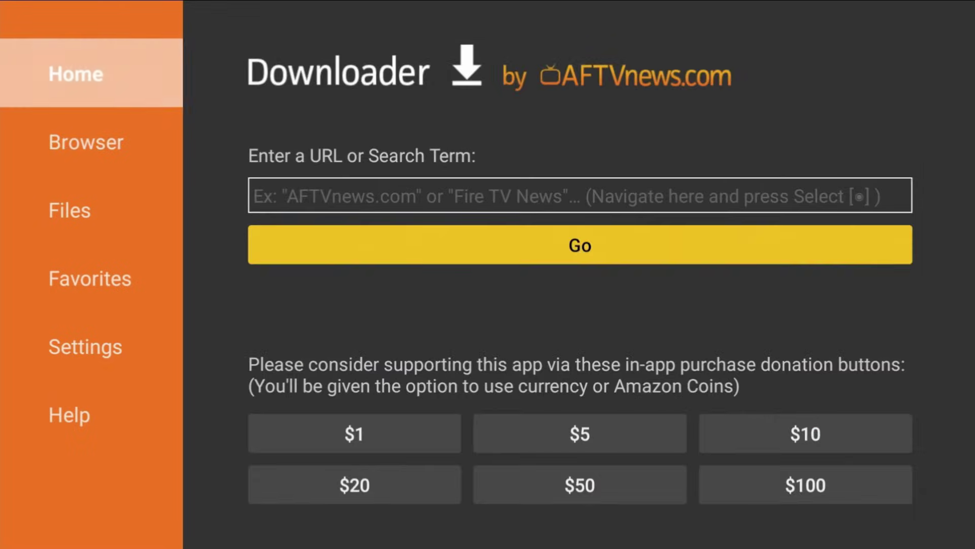
key(Down)
key(Up)
key(Up)
key(Left)
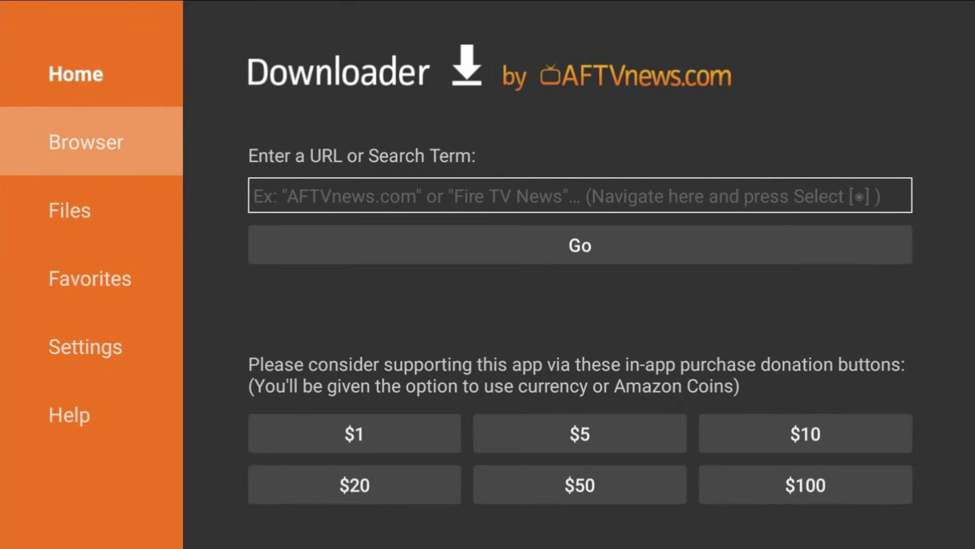
key(Down)
key(Right)
key(Up)
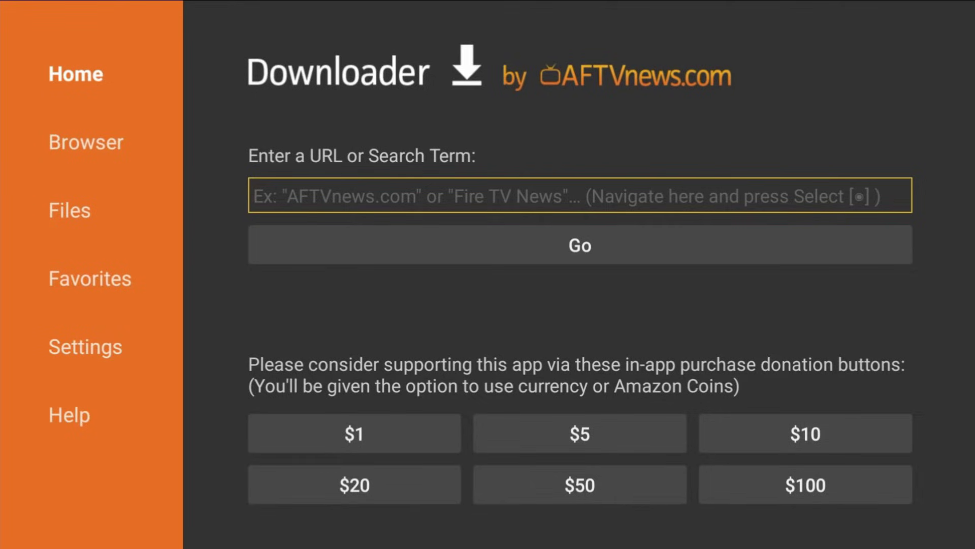
Step: Enter 'Mouse toggle APK' in Downloader's URL box and run the search
key(Return)
text(Mouse toggle APK)
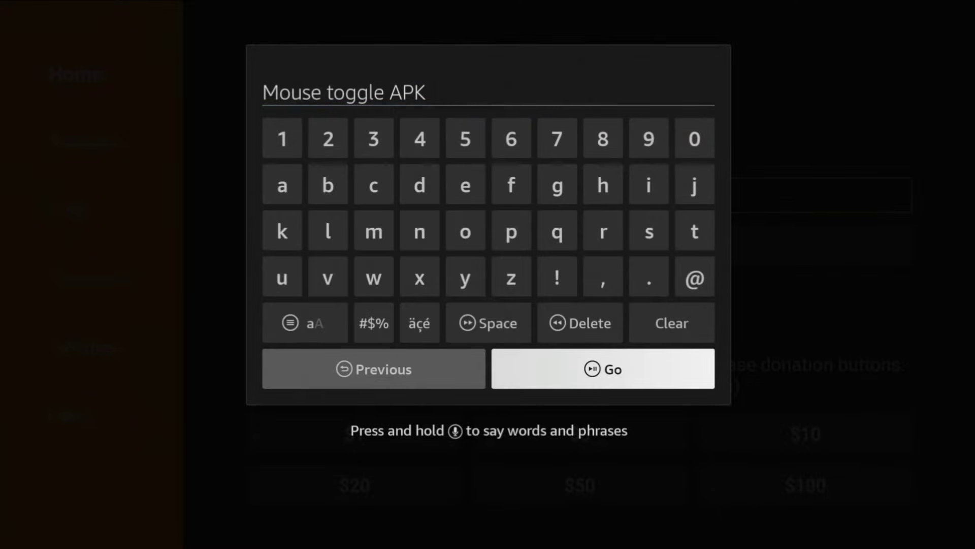
key(Return)
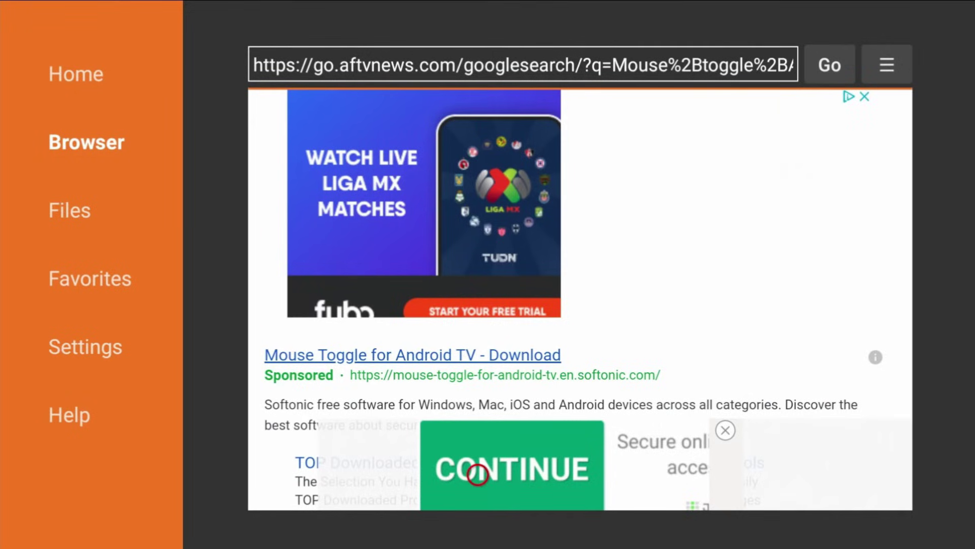
scroll(478, 489, down, 5)
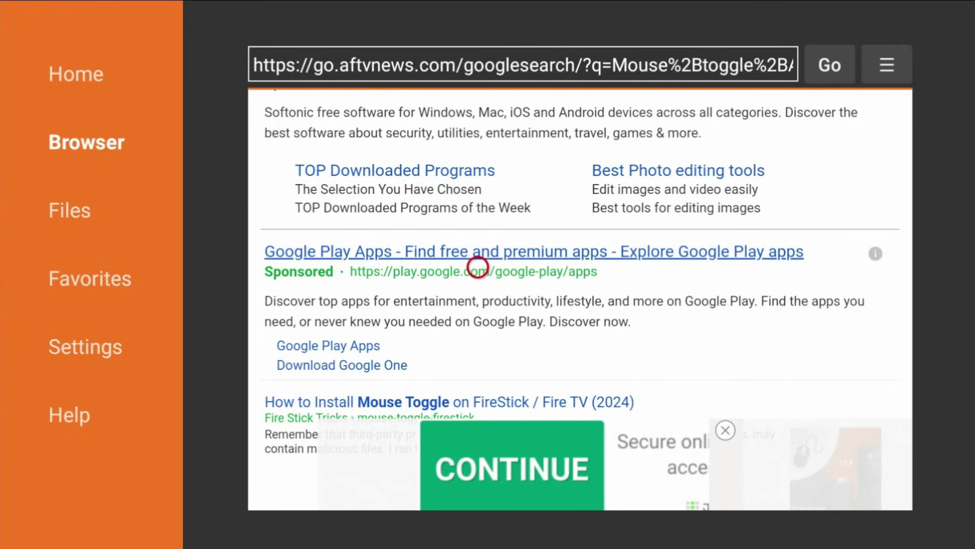
scroll(316, 490, down, 3)
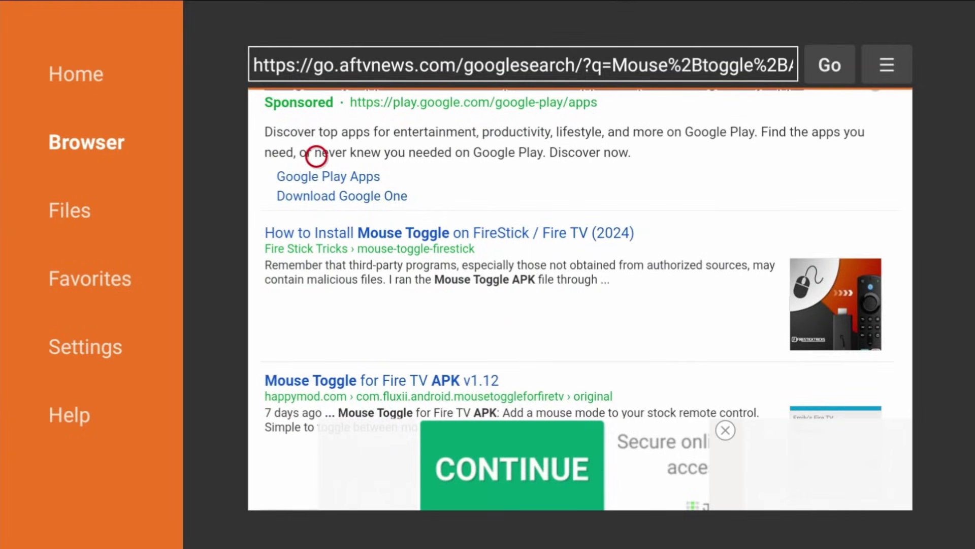
scroll(316, 489, down, 3)
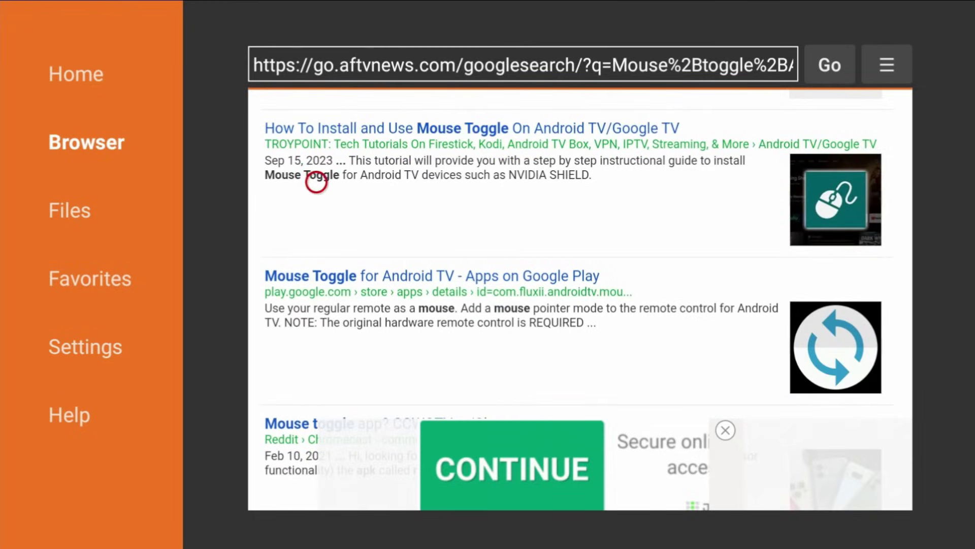
scroll(316, 108, up, 3)
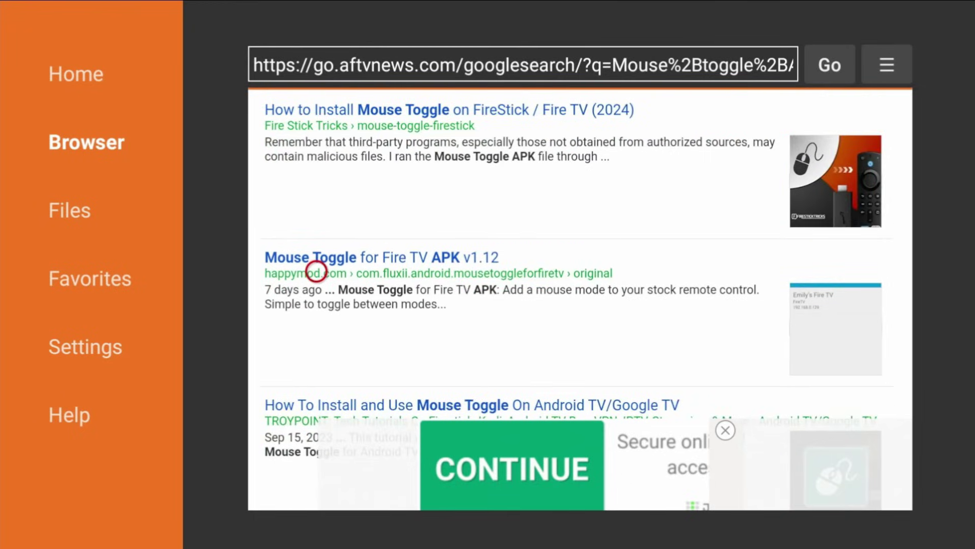
scroll(316, 109, up, 2)
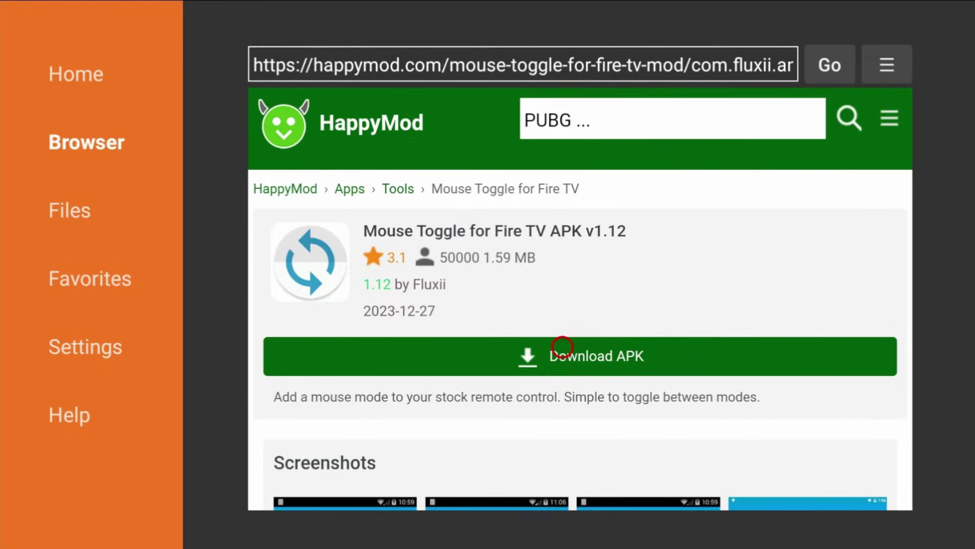
Step: Download and install the Mouse Toggle for Fire TV APK, then choose Done
click(563, 347)
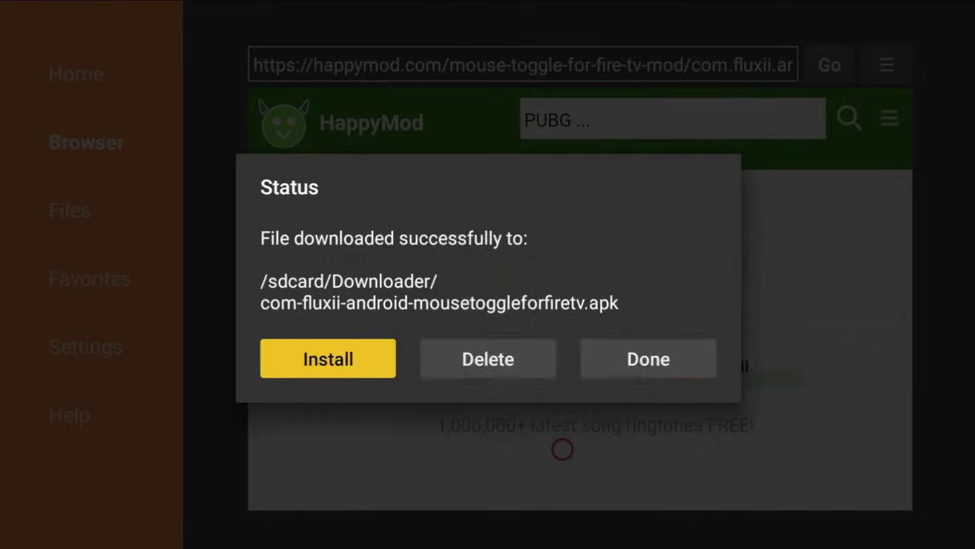
key(Return)
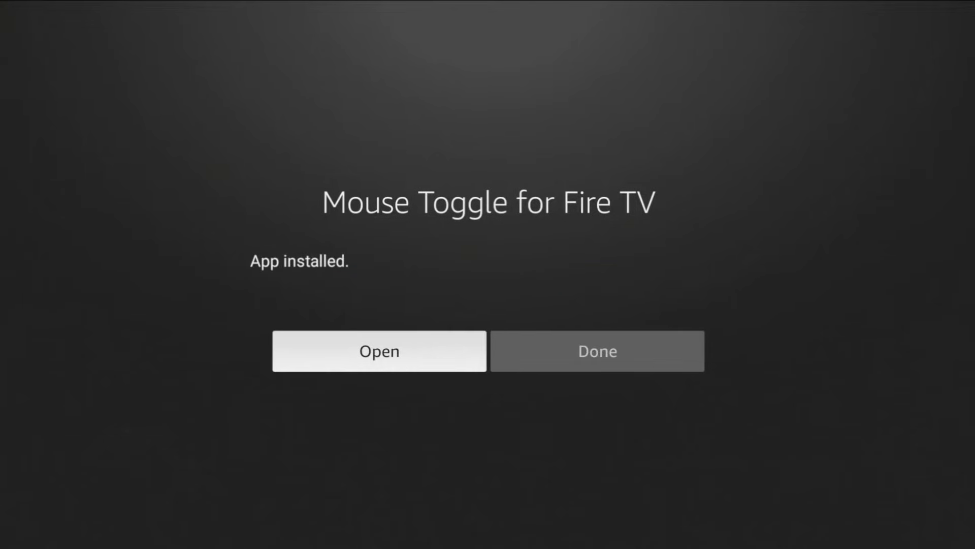
key(Right)
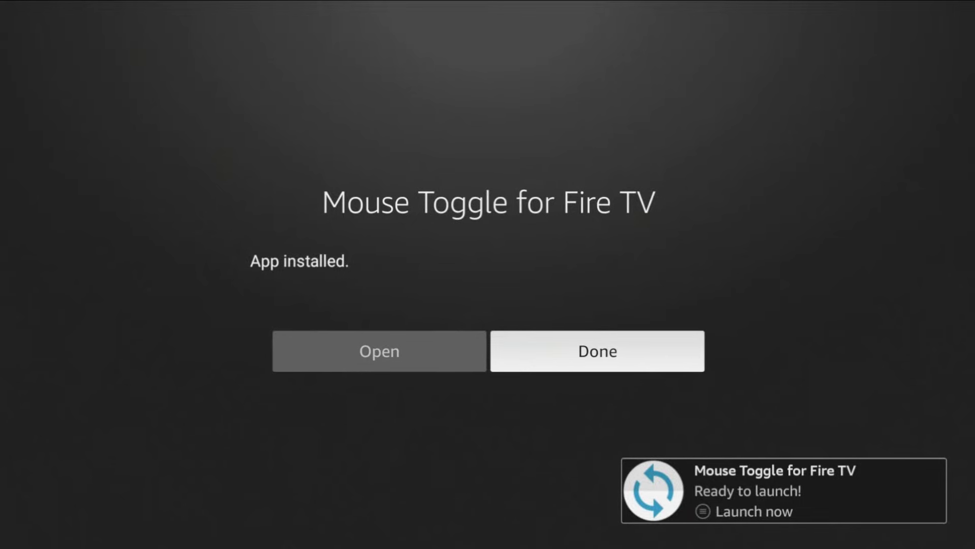
key(Return)
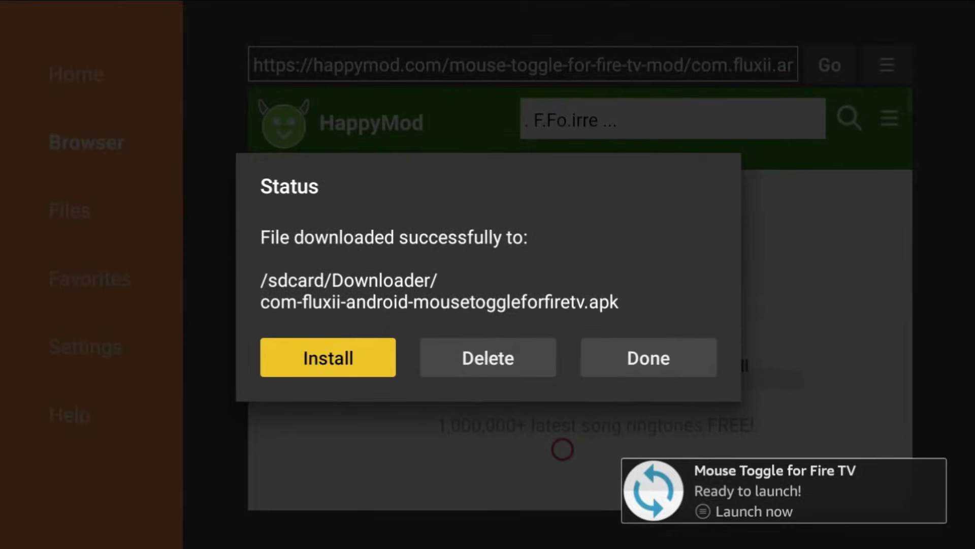
Step: Delete the Mouse Toggle APK from the Status dialog and confirm the deletion
key(Right)
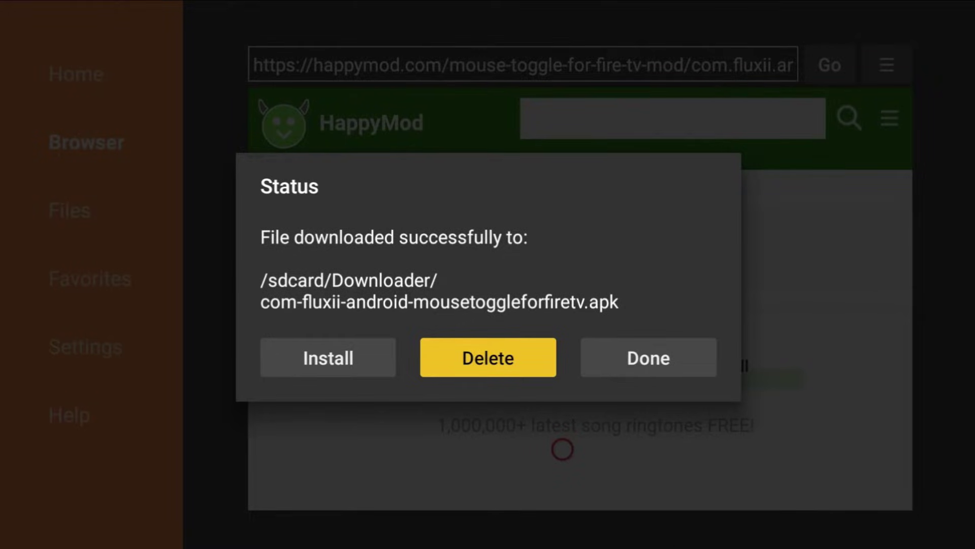
key(Return)
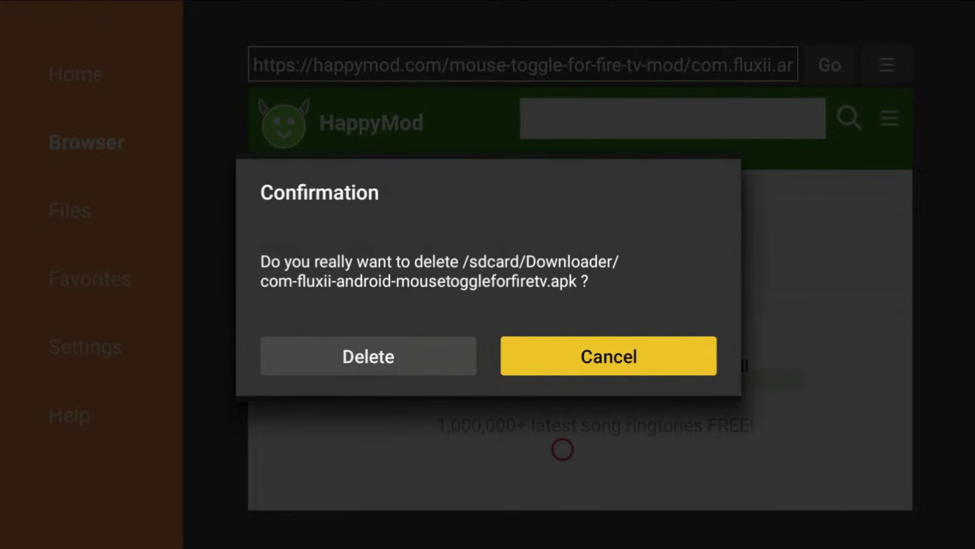
key(Left)
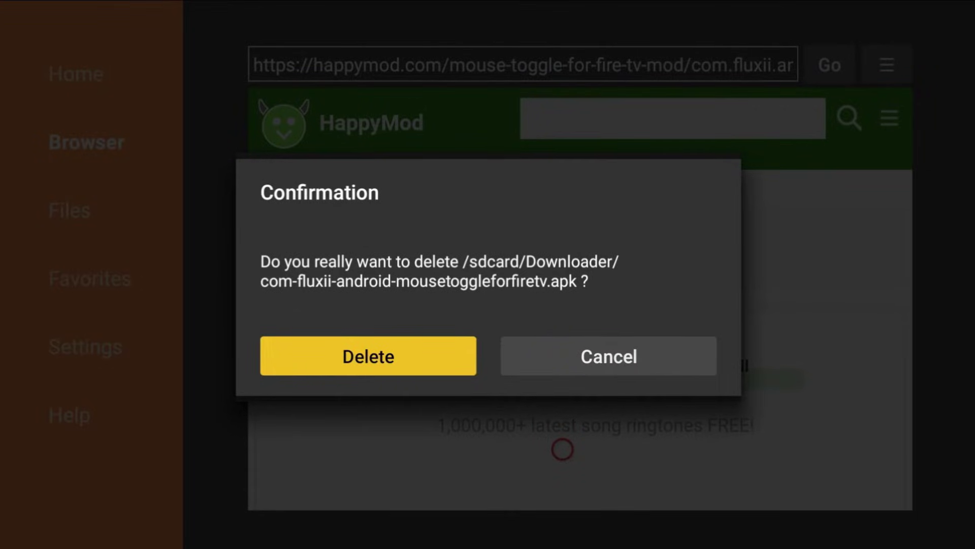
key(Return)
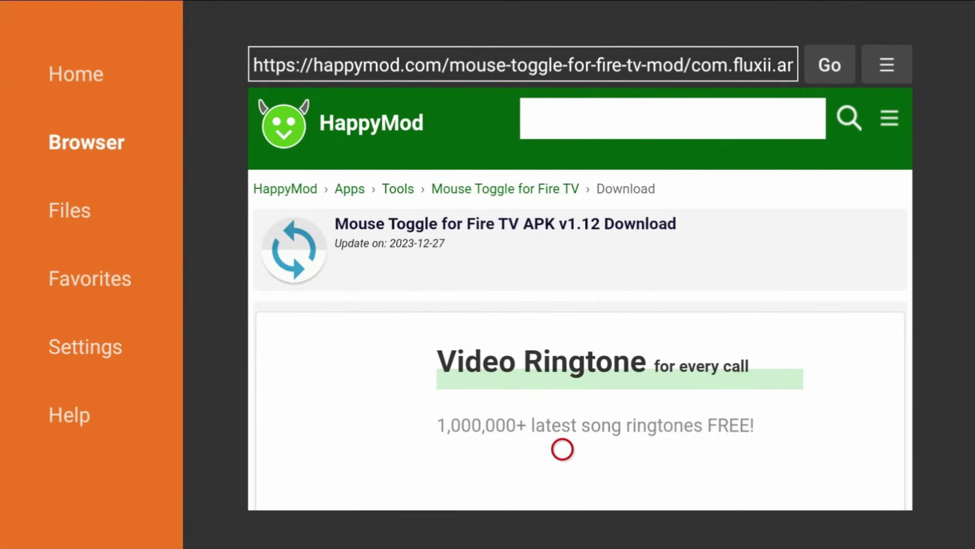
Step: Go Home, find Mouse Toggle in Your Apps & Channels, then return Home
key(Home)
key(Right)
key(Right)
key(Right)
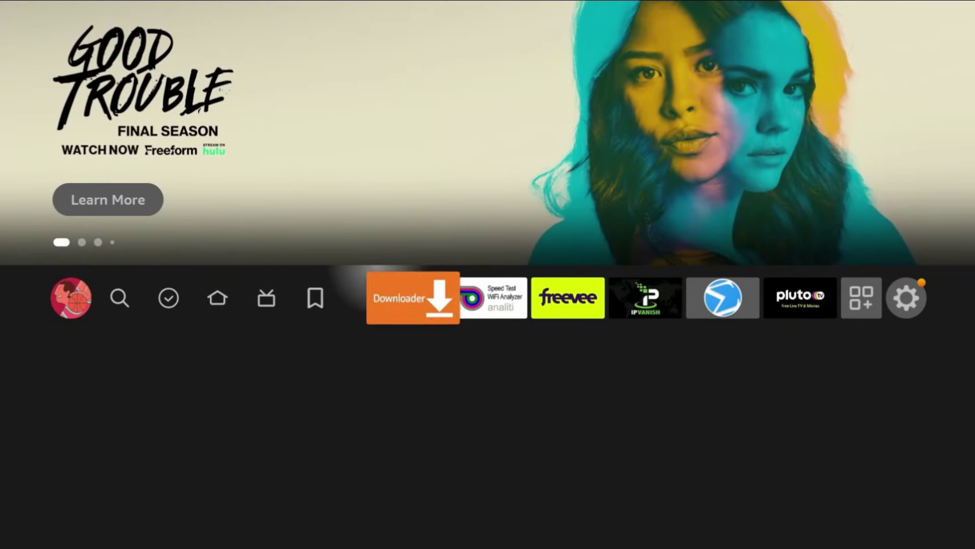
key(Right)
key(Right)
key(Right)
key(Right)
key(Right)
key(Return)
key(Right)
key(Right)
key(Right)
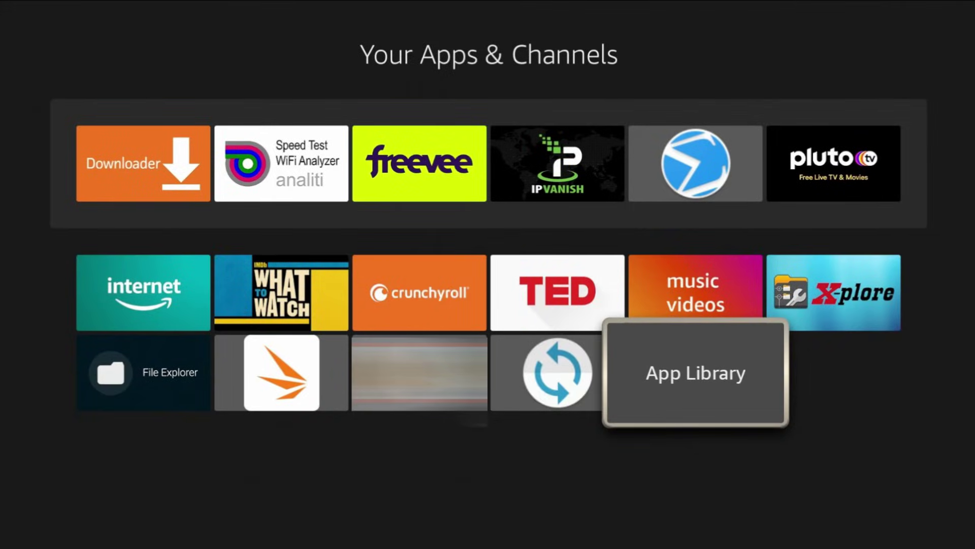
key(Left)
key(Home)
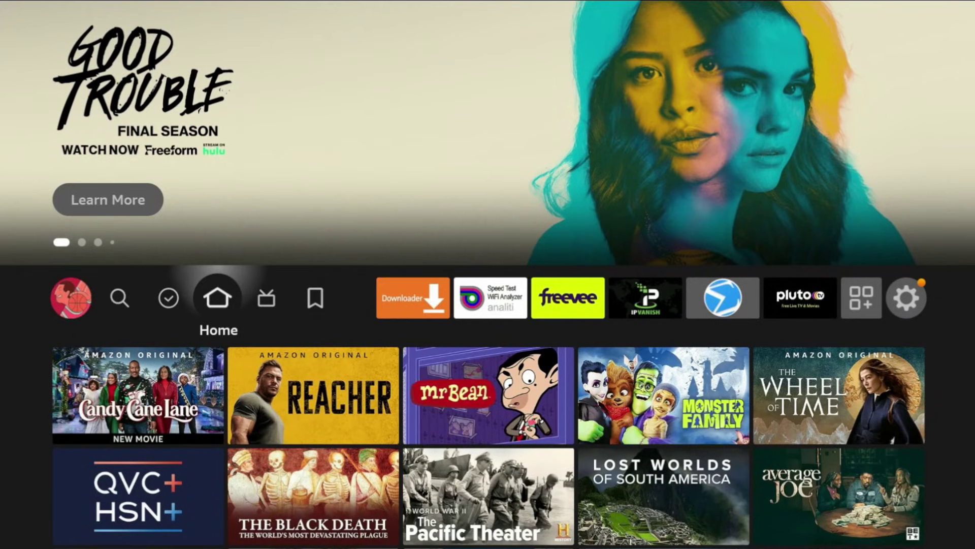